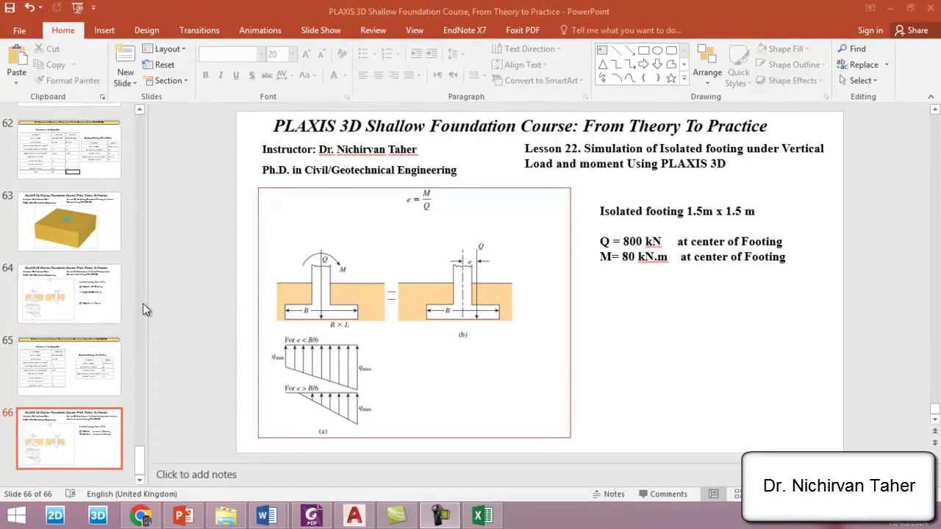
- Review the Lesson 21 eccentric-load slide and return to the Lesson 22 slide on vertical load and moment
left_click(64, 297)
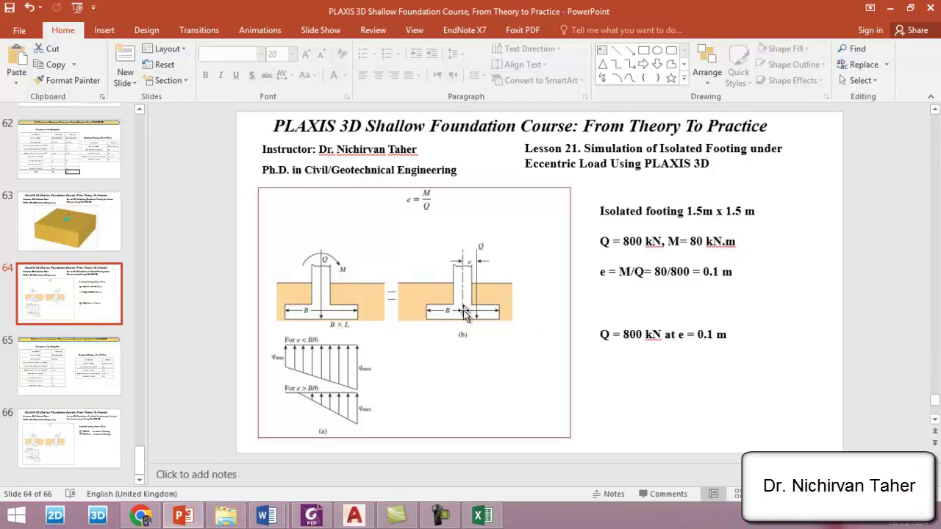
left_click(81, 445)
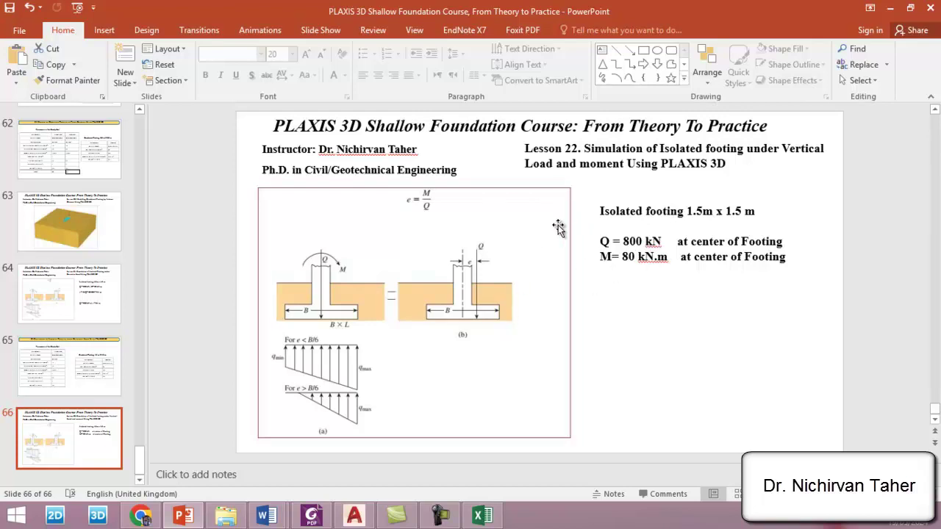
- Open the PLAXIS 3D project stored in the "Lesson 21. Simulation of Isolated footing under eccentric Load Using PLAXIS 3D" folder
left_click(225, 514)
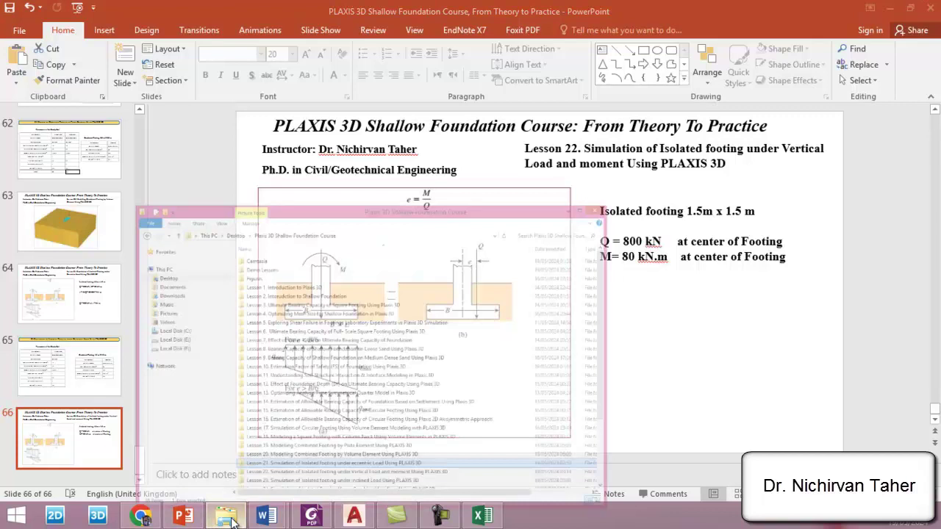
double_click(334, 440)
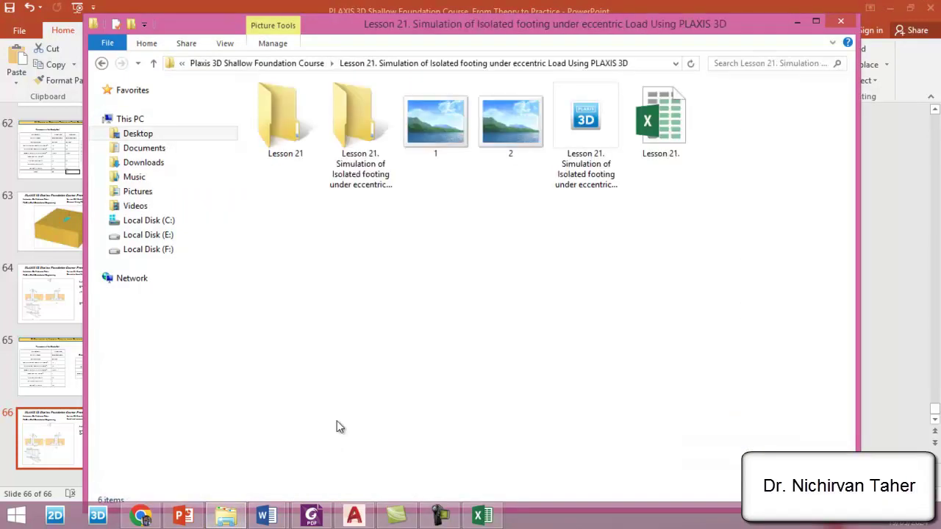
left_click(586, 129)
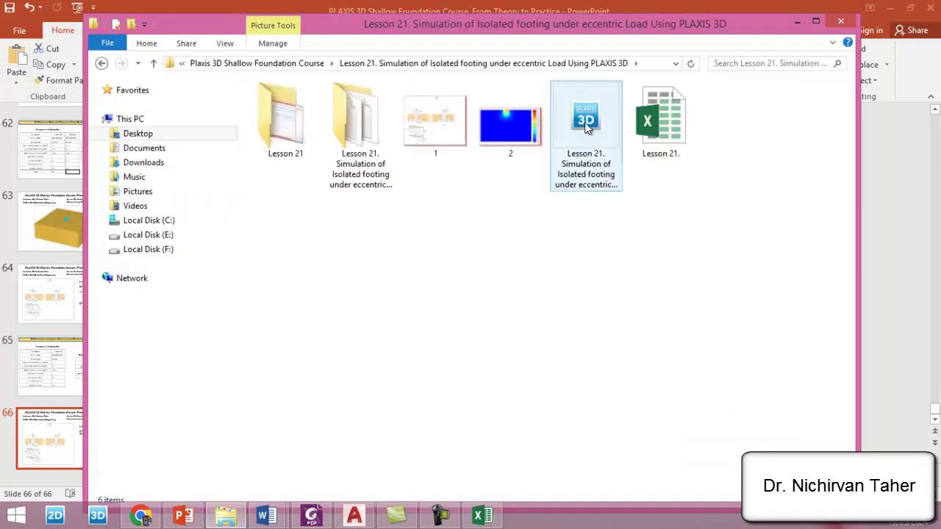
left_click(586, 126)
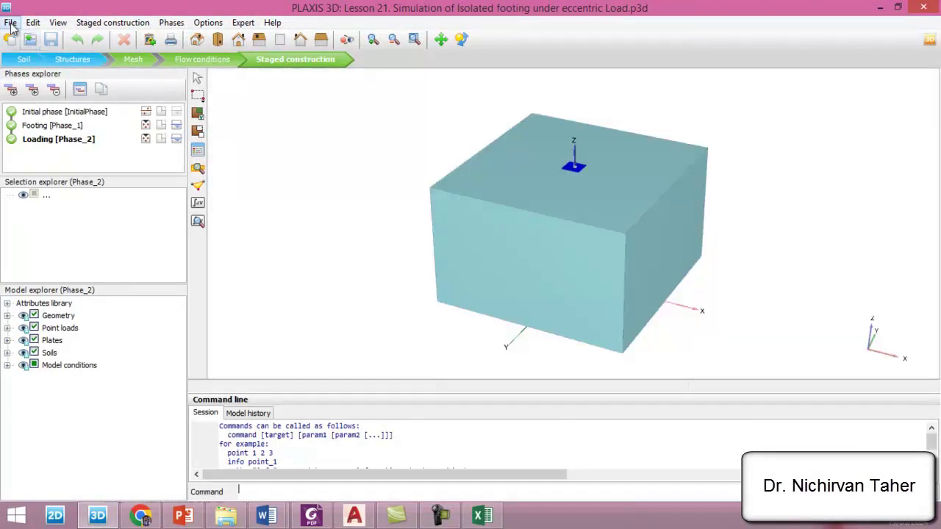
- Start saving the project under a new name and copy "Lesson 22. Simulation of Isolated footing under Vertical Load and moment" from the Lesson 22 folder's name
left_click(10, 23)
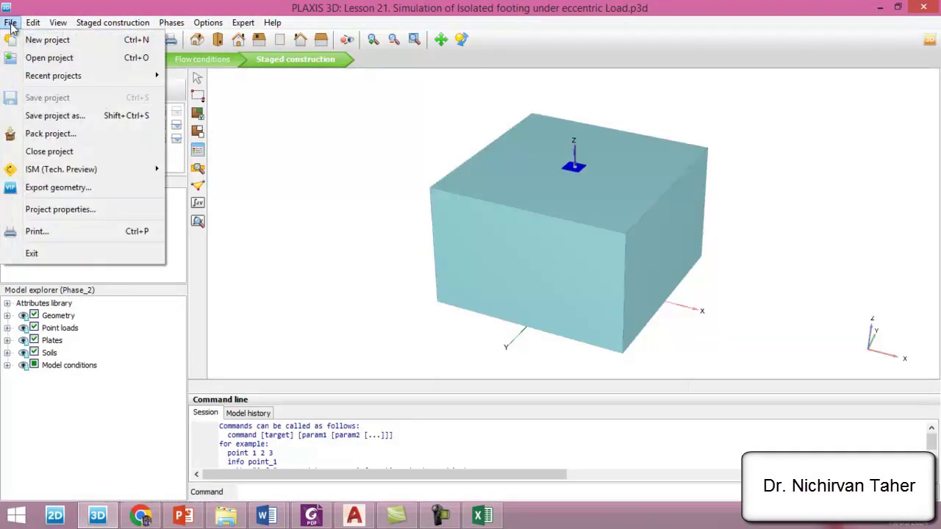
left_click(65, 123)
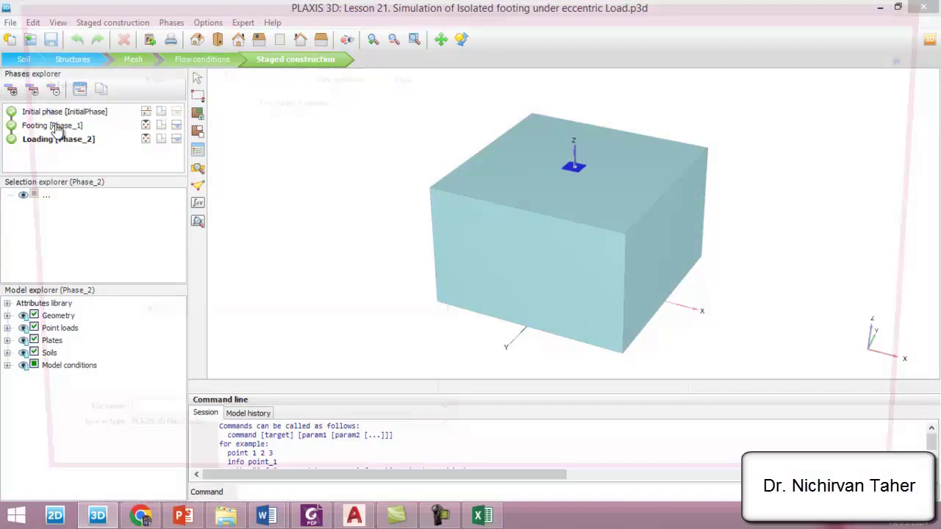
left_click(70, 34)
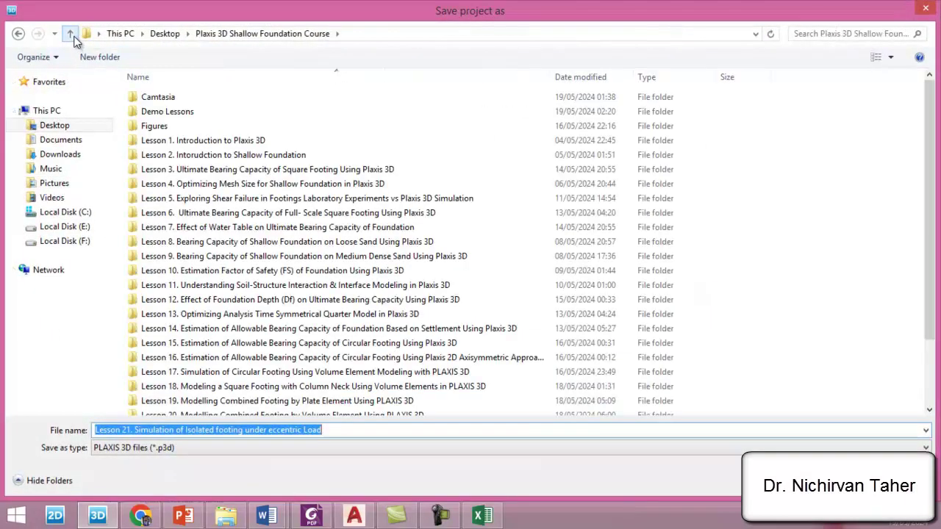
left_click(243, 372)
scroll(248, 368, "down", 2)
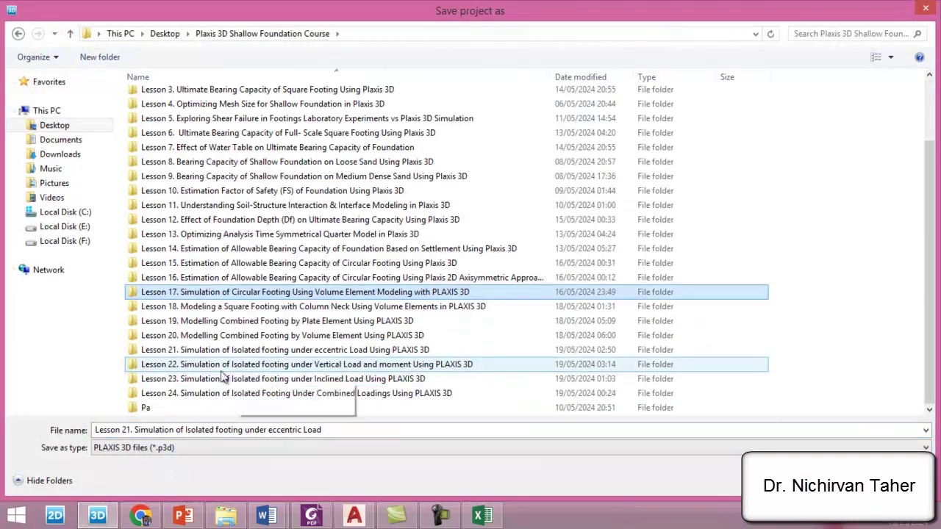
left_click(223, 367)
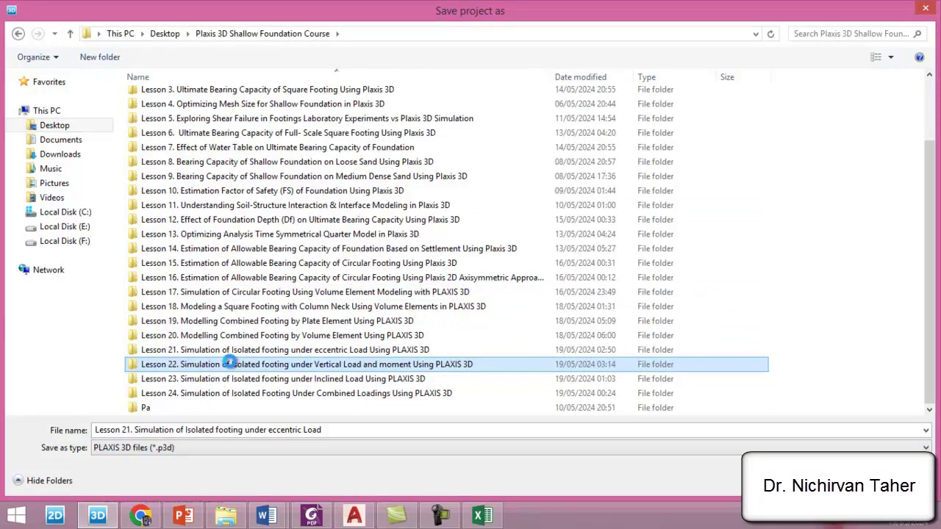
right_click(213, 368)
left_click(260, 331)
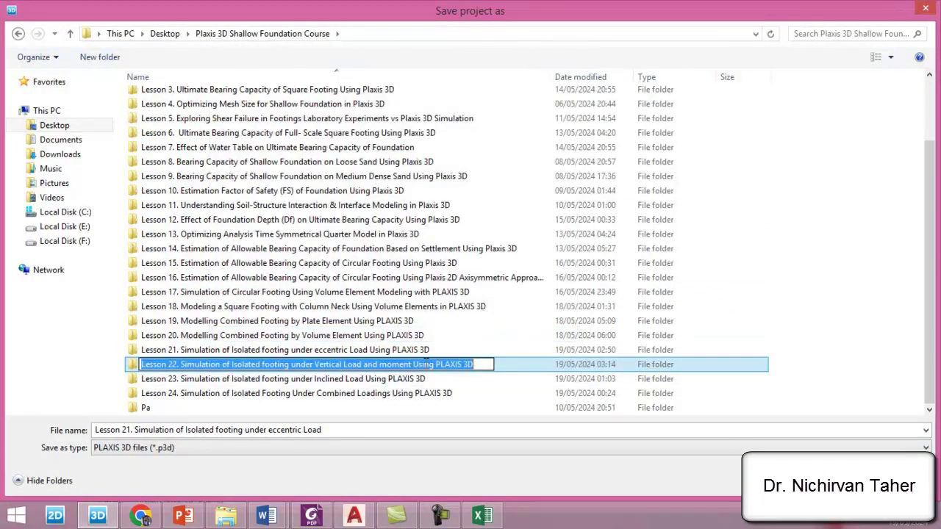
left_click_drag(412, 364, 140, 365)
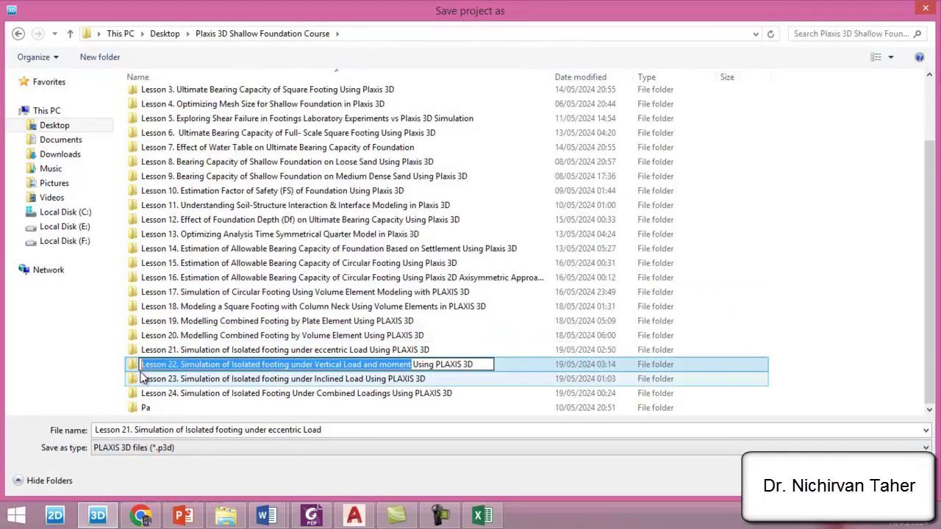
right_click(196, 363)
left_click(216, 218)
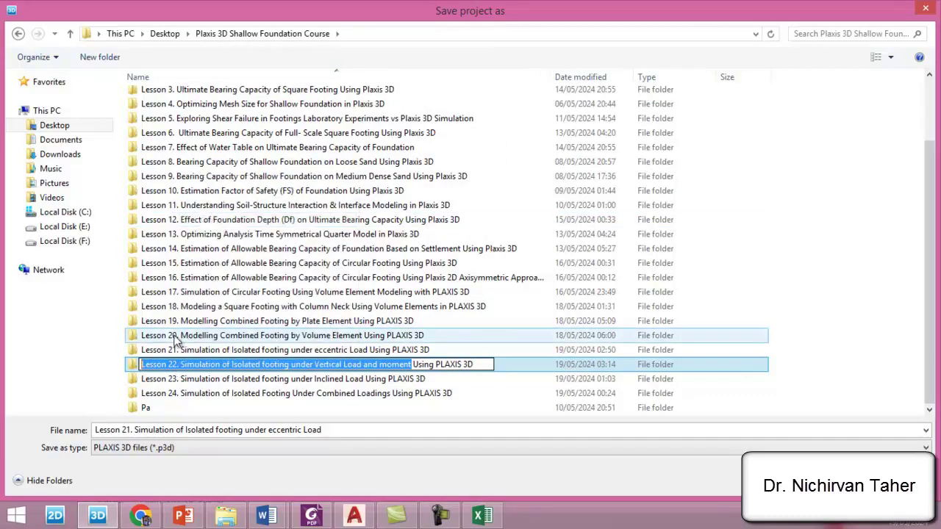
- Save the project in the Lesson 22 folder as "Lesson 22. Simulation of Isolated footing under Vertical Load and moment"
double_click(135, 367)
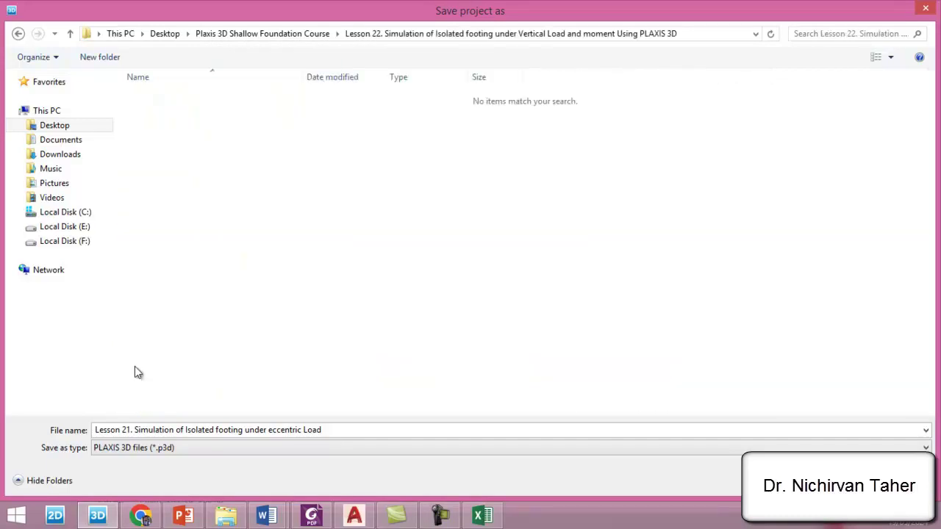
left_click(336, 429)
key("ctrl+v")
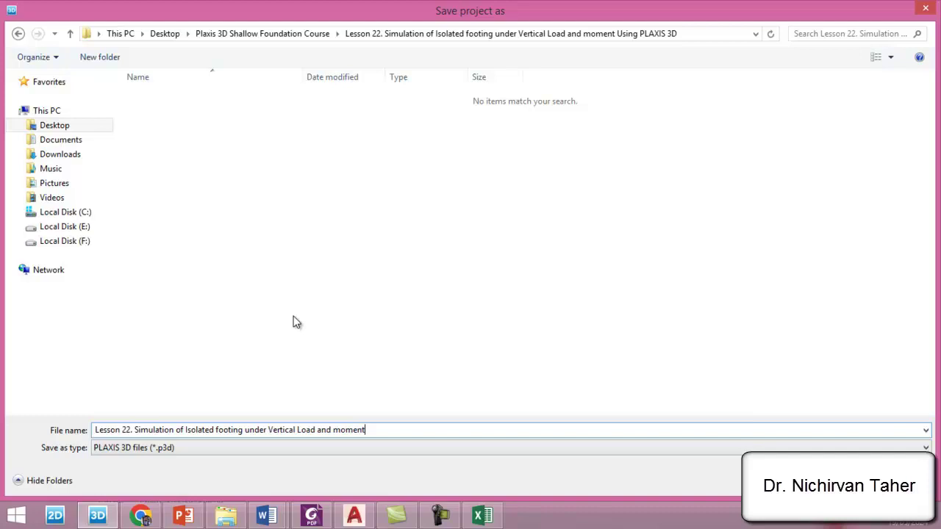
key("Return")
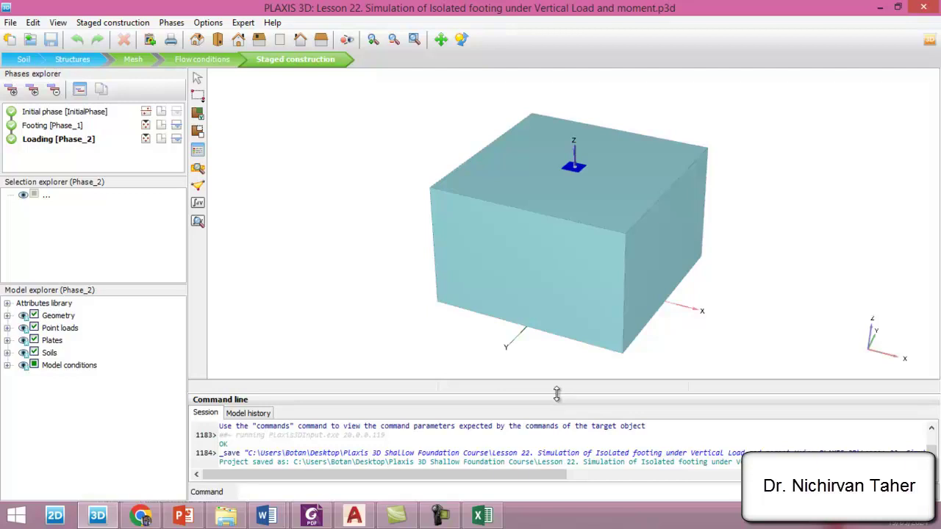
- Enlarge the model view and examine where the point load acts on the footing plate
left_click_drag(557, 395, 544, 489)
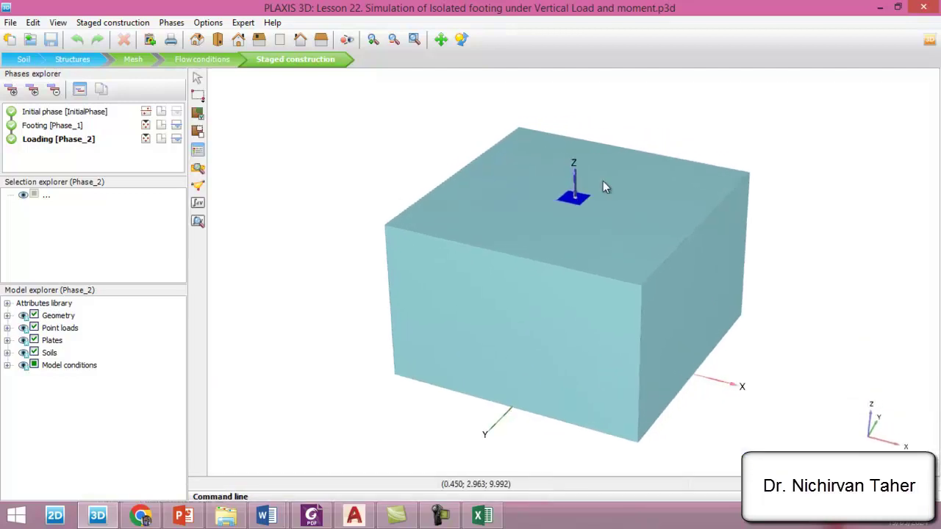
scroll(603, 180, "up", 3)
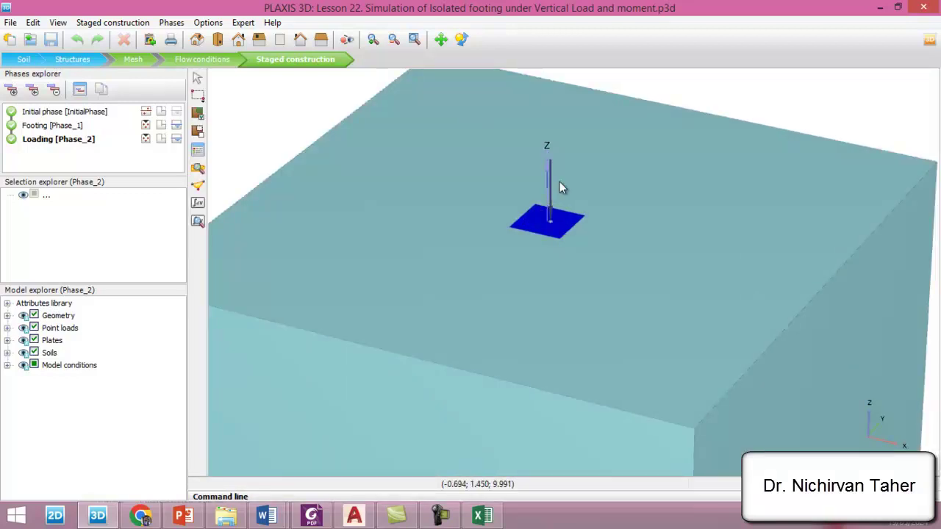
scroll(561, 199, "up", 4)
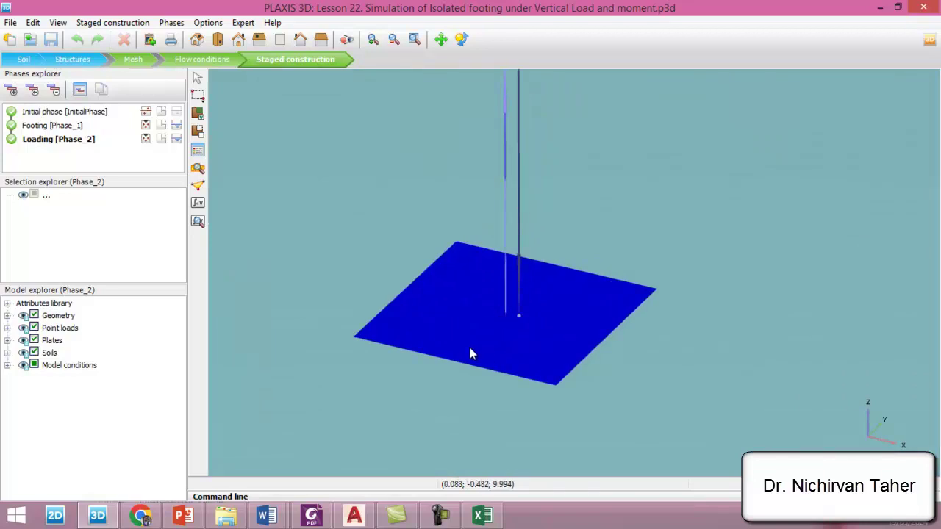
scroll(420, 209, "down", 5)
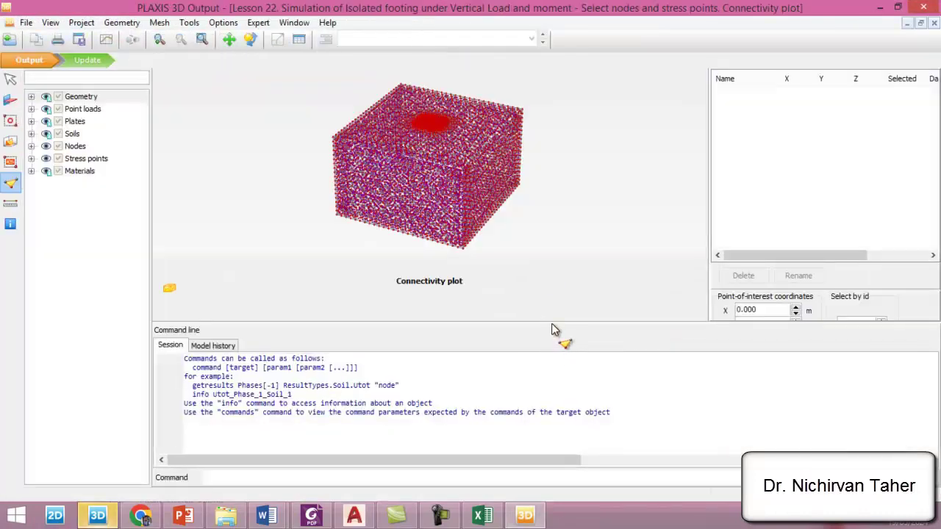
- Select the plate's Node 17 at X 0, Y 0, Z 10 m as a pre-calculation point and update the project
left_click_drag(766, 336, 719, 343)
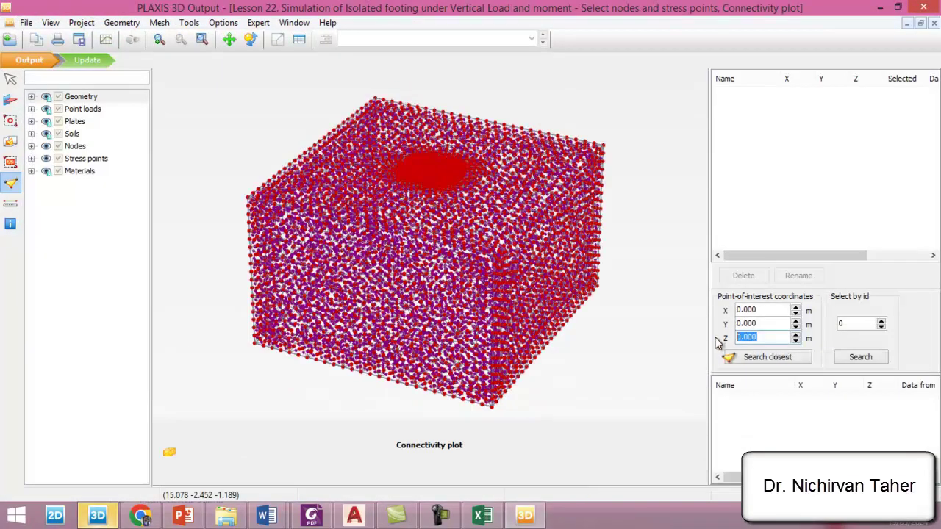
type("10")
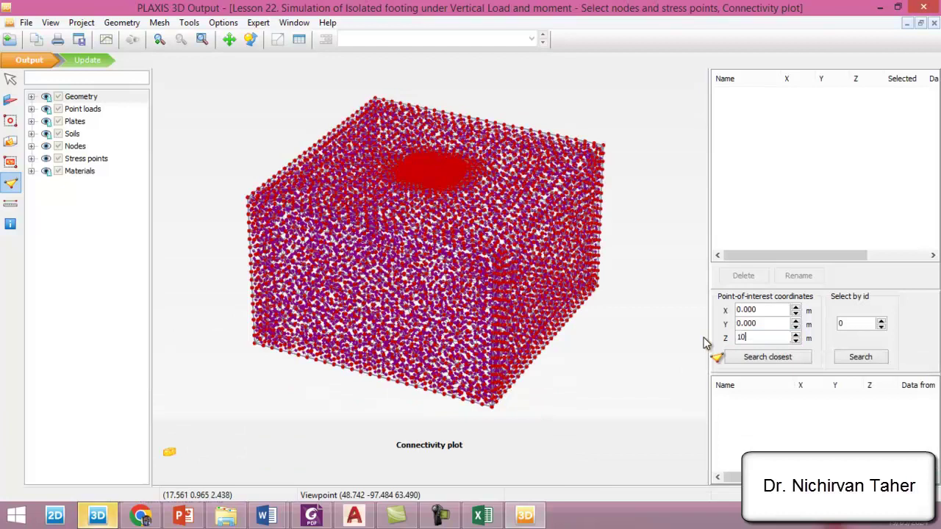
left_click(772, 310)
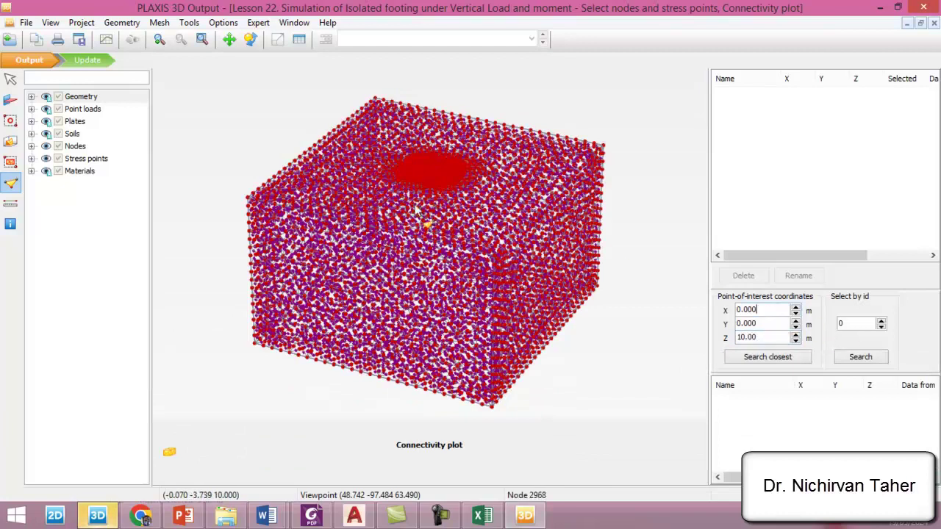
left_click(757, 361)
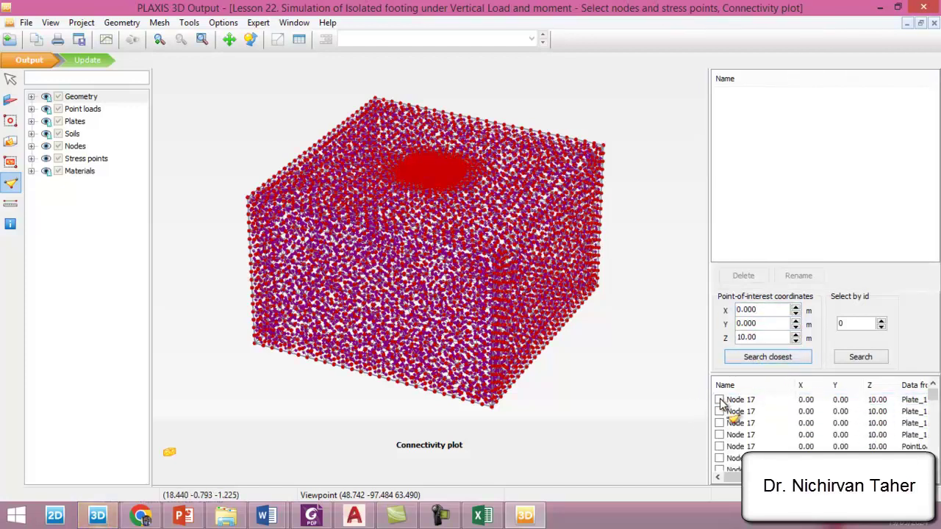
left_click(719, 400)
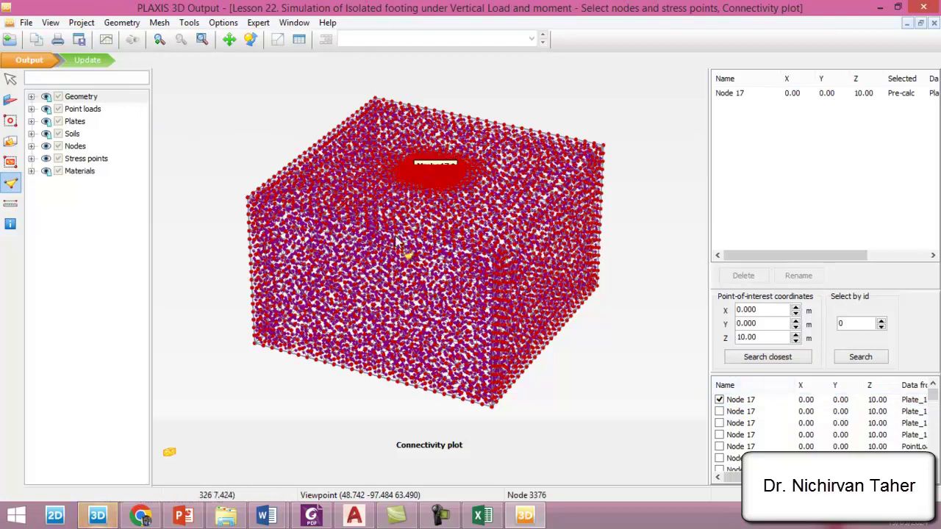
left_click(86, 67)
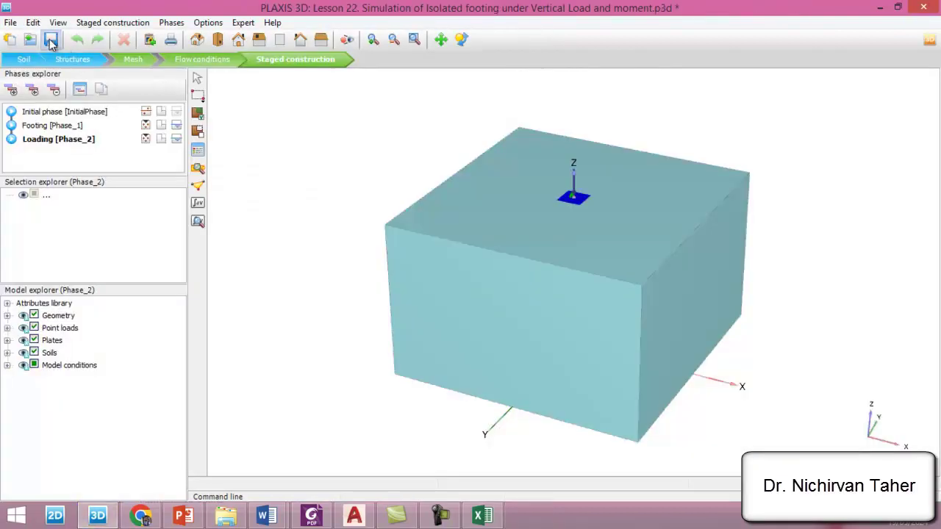
- Calculate all construction phases and save the project
left_click(50, 42)
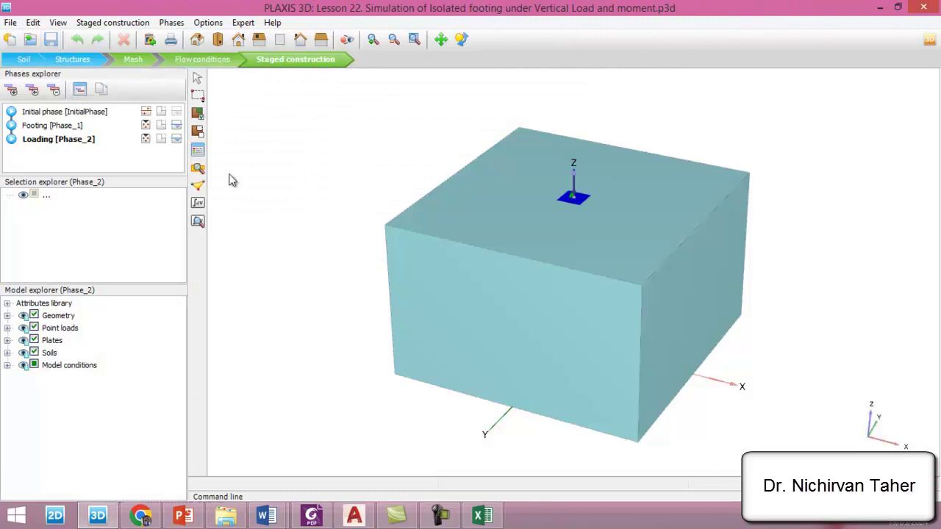
left_click(199, 206)
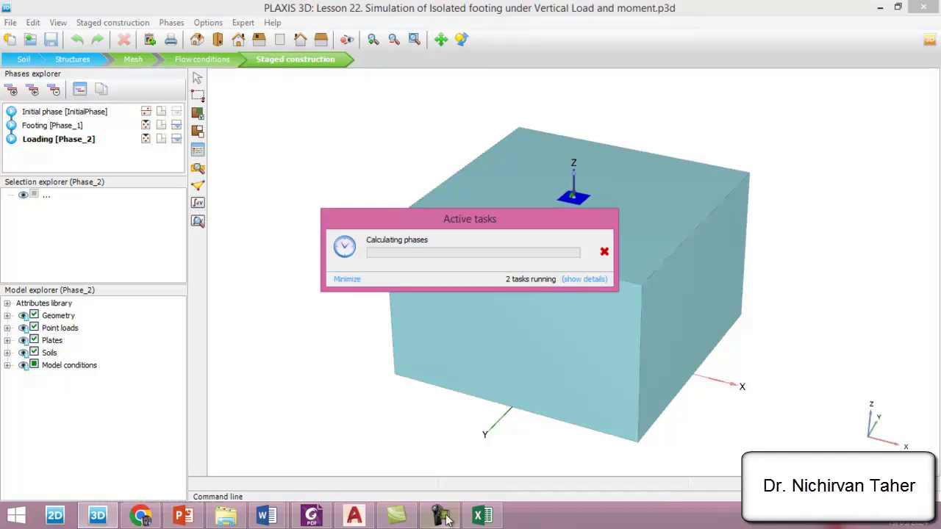
mouse_move(441, 518)
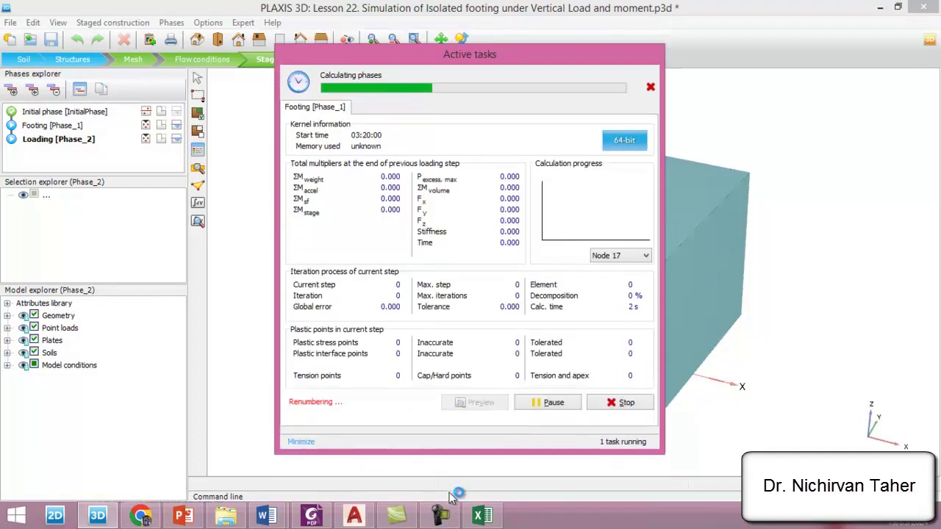
left_click(441, 516)
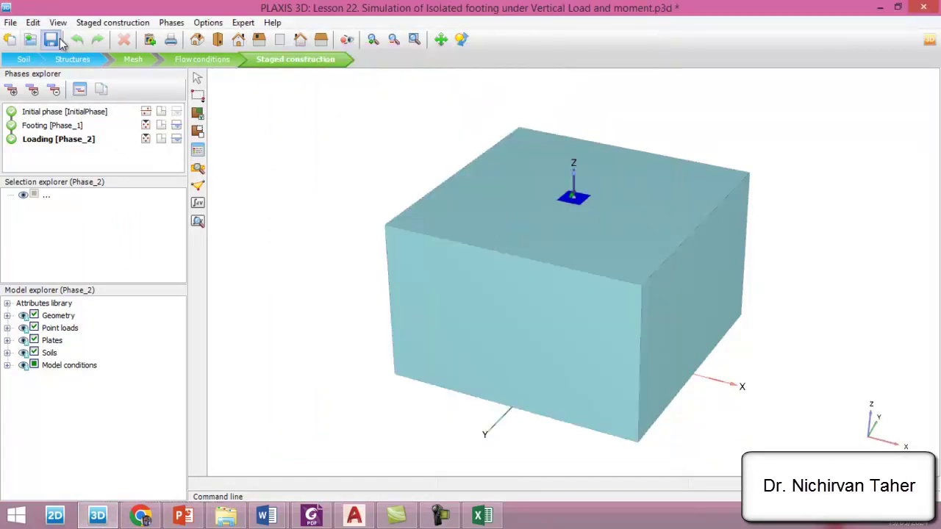
left_click(52, 41)
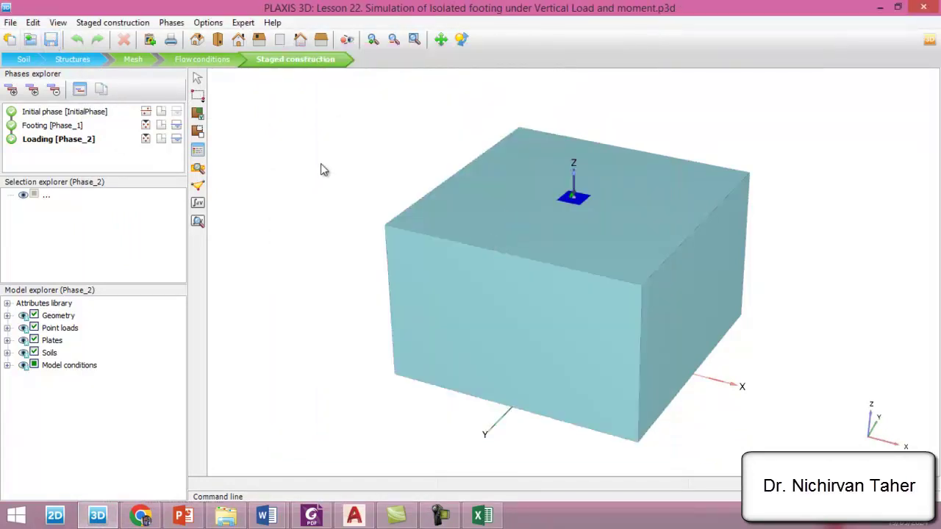
- Open the calculation results of the Loading phase and enlarge the deformed mesh view
left_click(201, 224)
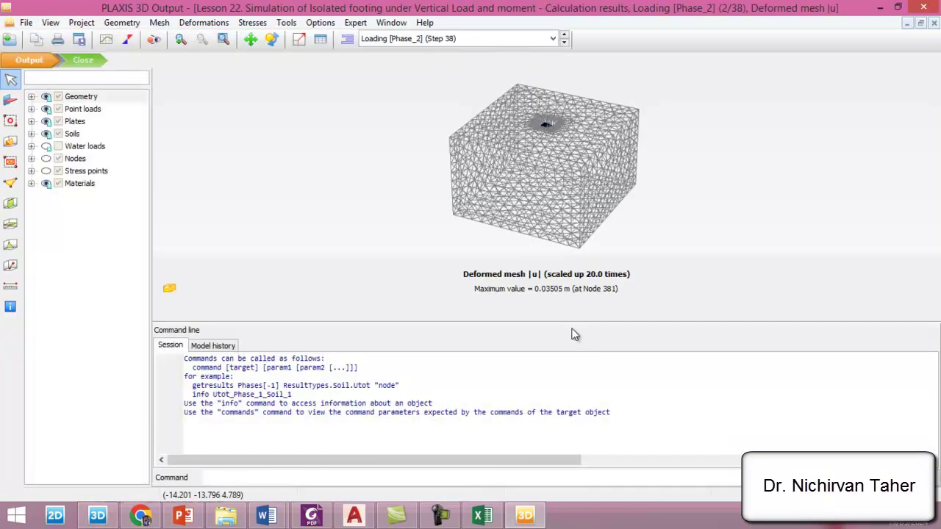
left_click_drag(573, 322, 522, 478)
left_click(439, 517)
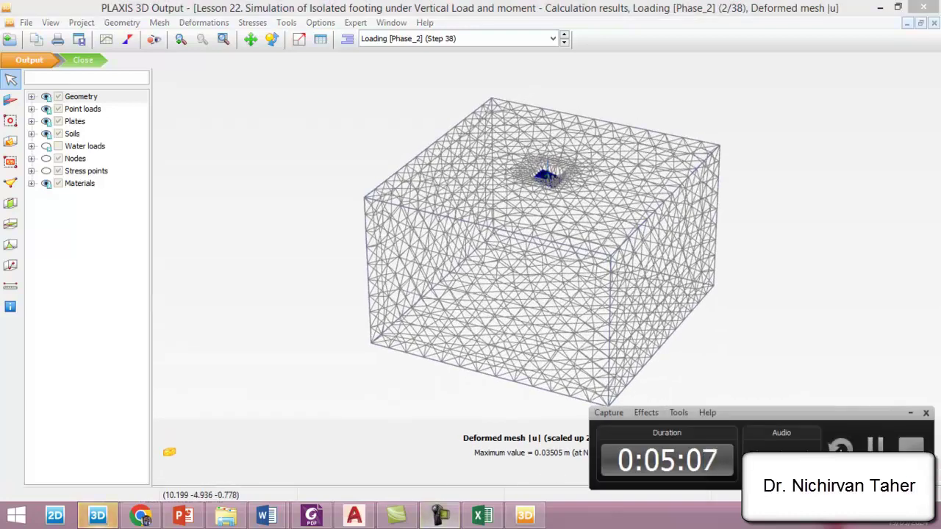
left_click(721, 390)
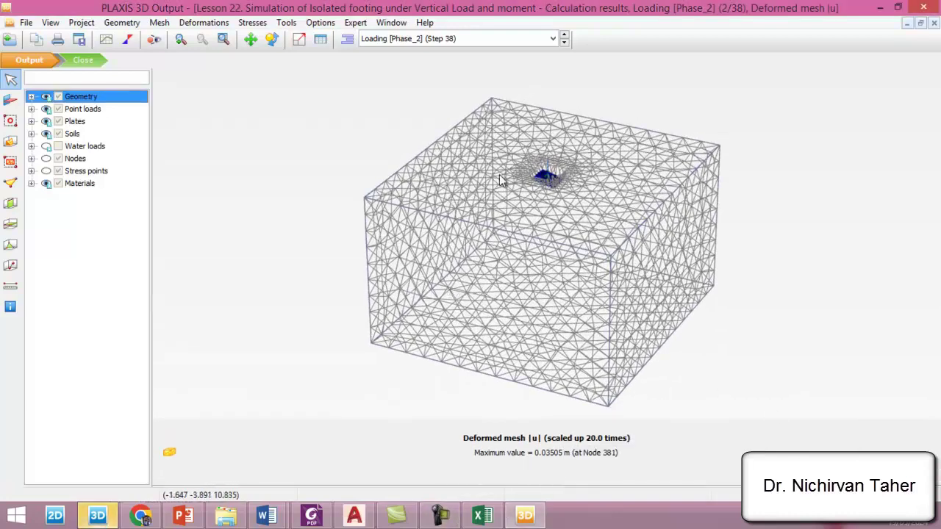
- Examine the tilted footing plate and the surrounding soil in the deformed mesh from a closer, rotated view
left_click(210, 25)
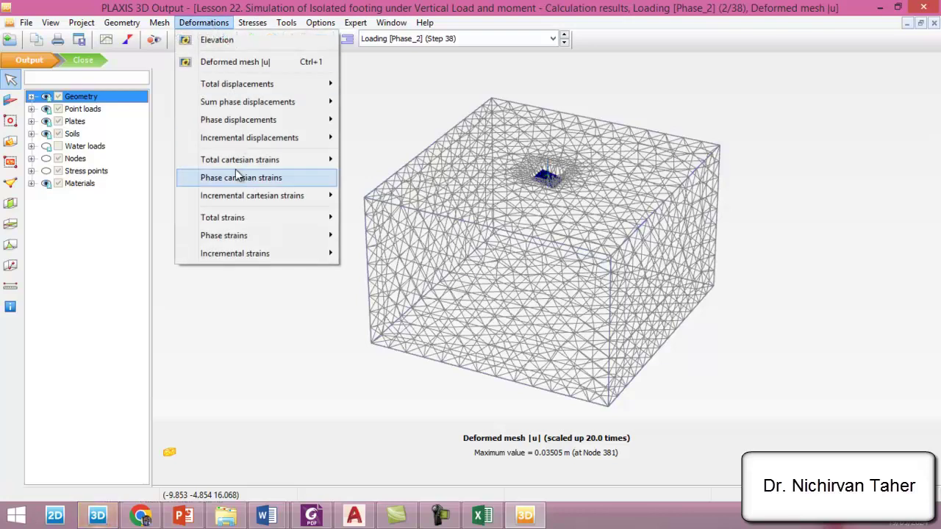
left_click(195, 213)
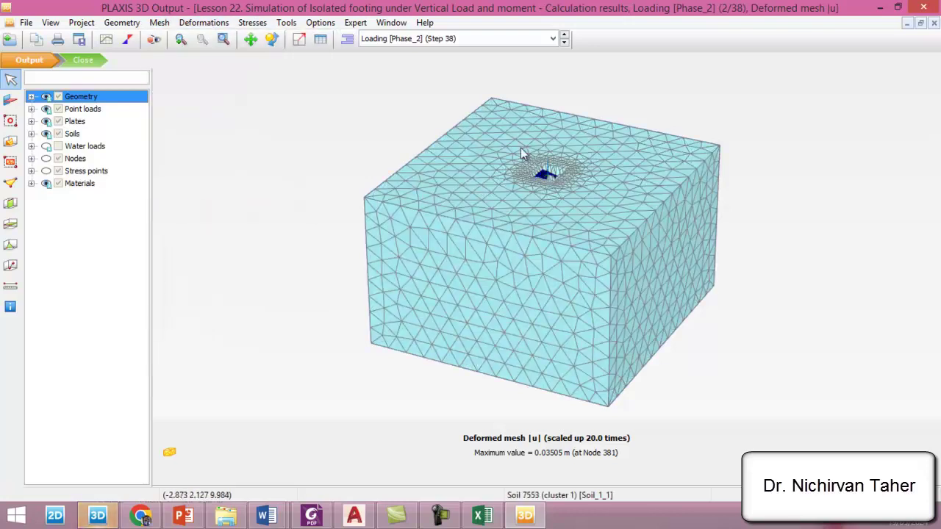
scroll(555, 138, "up", 5)
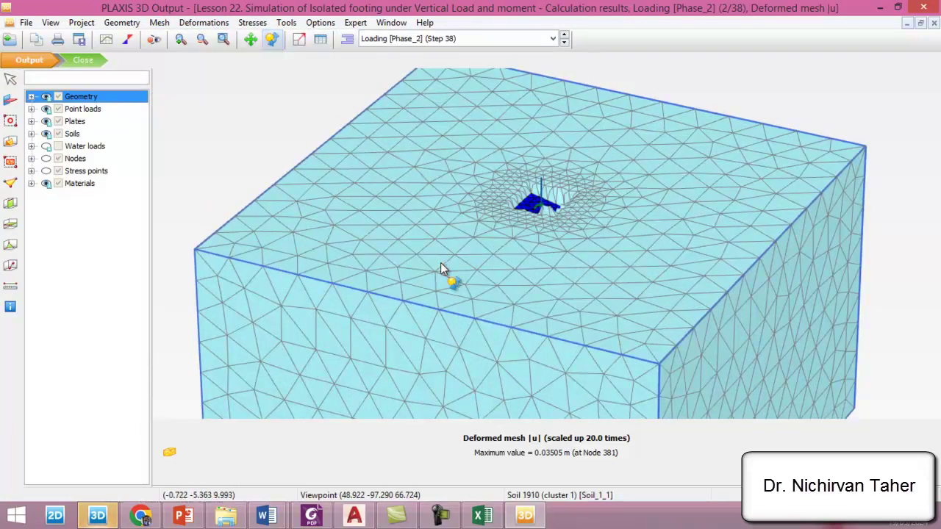
right_click_drag(447, 272, 577, 306)
scroll(610, 235, "up", 5)
mouse_move(465, 287)
right_mouse_down()
mouse_move(525, 220)
mouse_move(502, 358)
mouse_move(610, 324)
mouse_move(457, 315)
mouse_move(399, 203)
mouse_move(411, 204)
mouse_move(392, 272)
mouse_move(570, 278)
mouse_move(629, 266)
mouse_move(577, 258)
mouse_move(505, 280)
mouse_move(480, 276)
right_mouse_up()
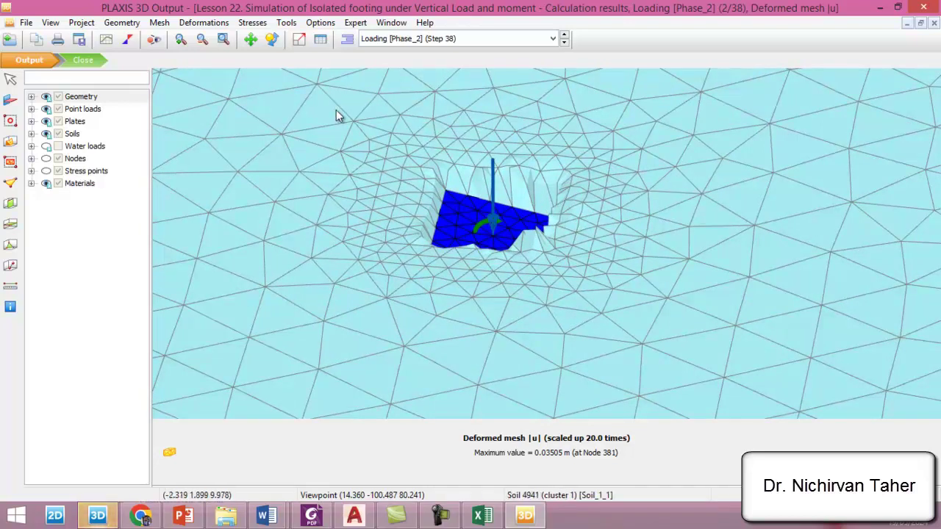
- Display the total displacements |u| for the Loading phase over the whole model
left_click(203, 23)
mouse_move(275, 85)
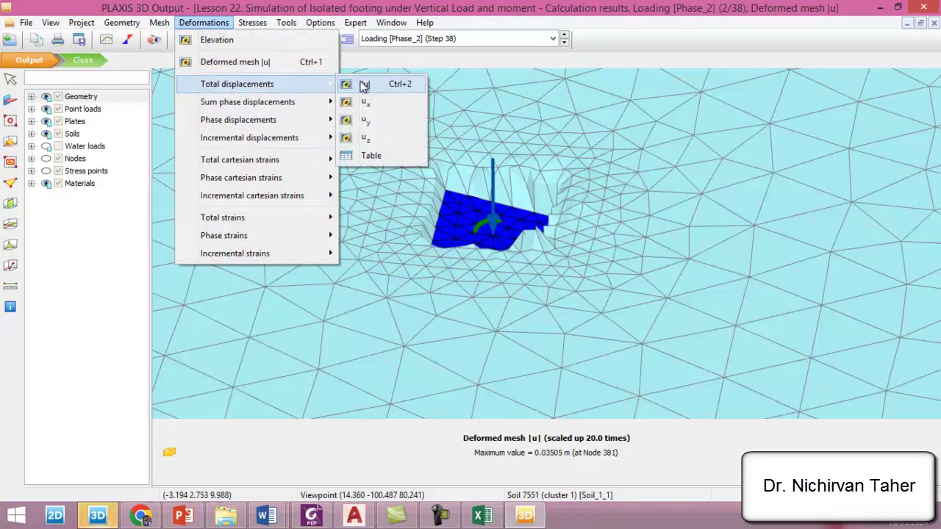
left_click(368, 83)
scroll(581, 212, "down", 5)
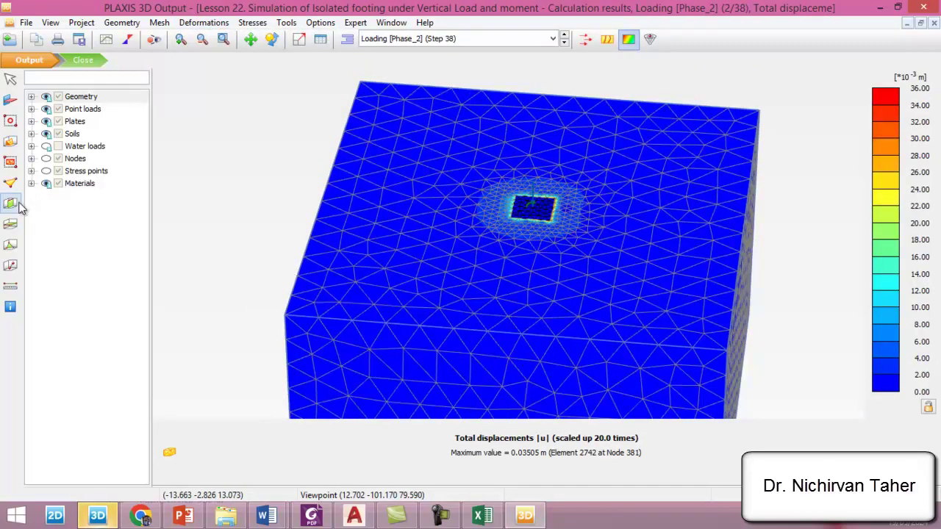
- Cut a vertical cross section through the footing centre, roughly parallel to X at about Y -0.1 m, and examine its displacement contours
left_click(10, 204)
left_click(323, 260)
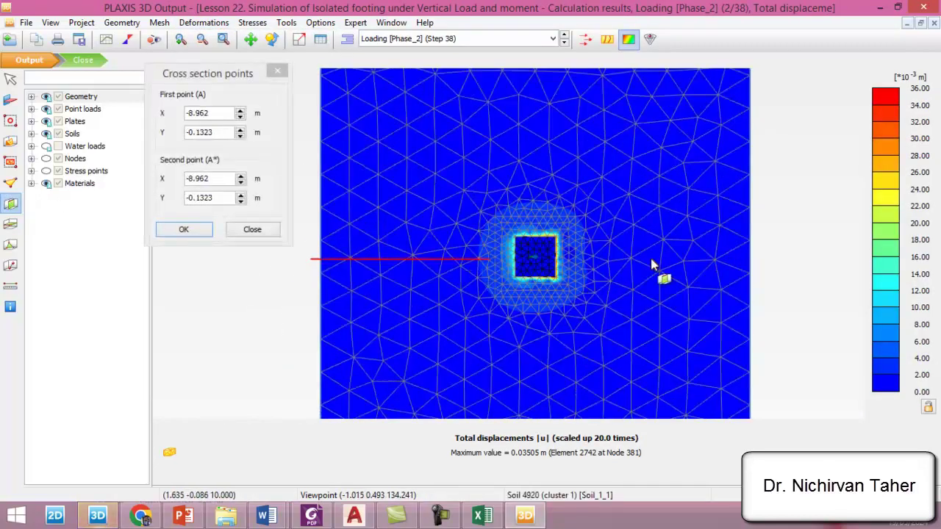
left_click(766, 258)
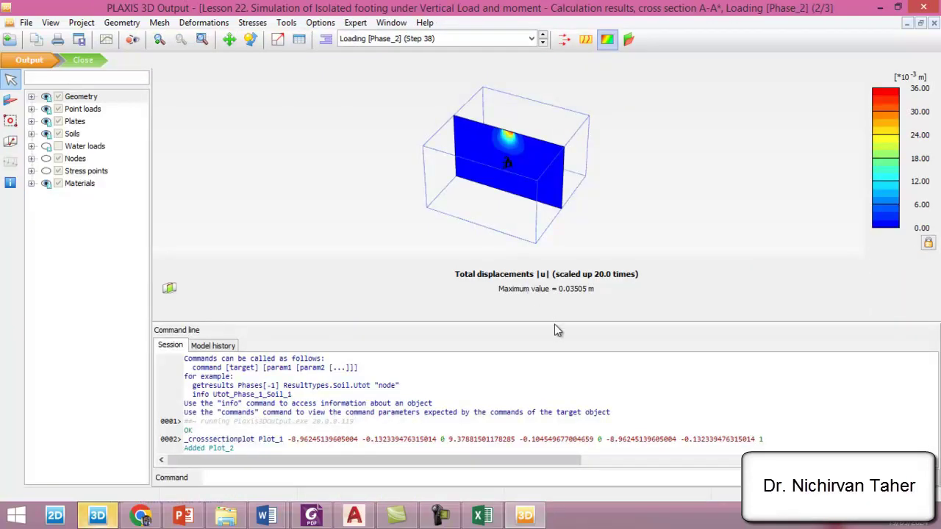
left_click_drag(555, 324, 552, 462)
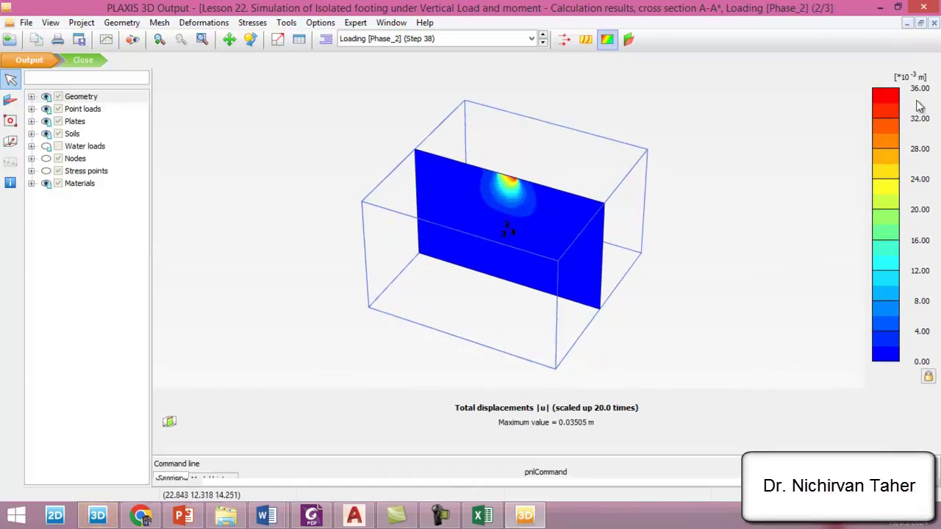
left_click(249, 39)
left_click_drag(470, 294, 408, 176)
scroll(407, 176, "up", 5)
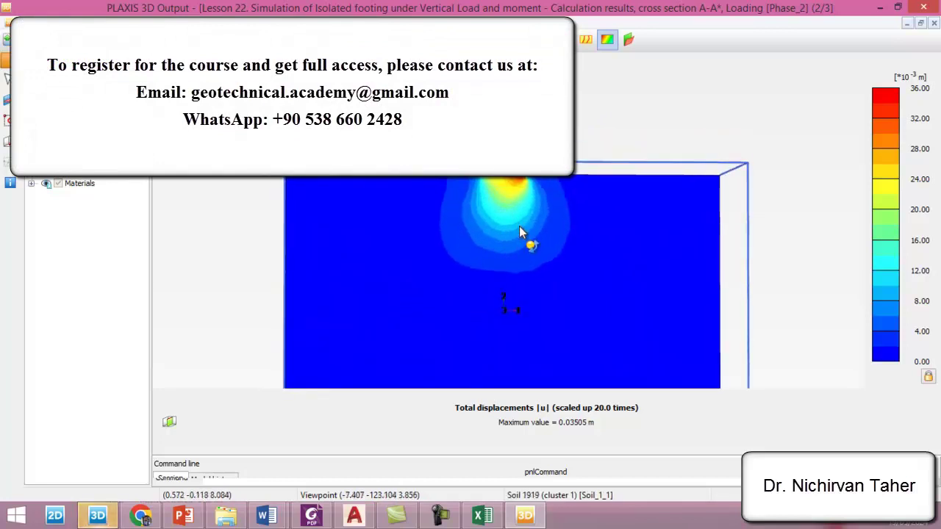
scroll(583, 197, "down", 4)
left_click_drag(586, 189, 559, 255)
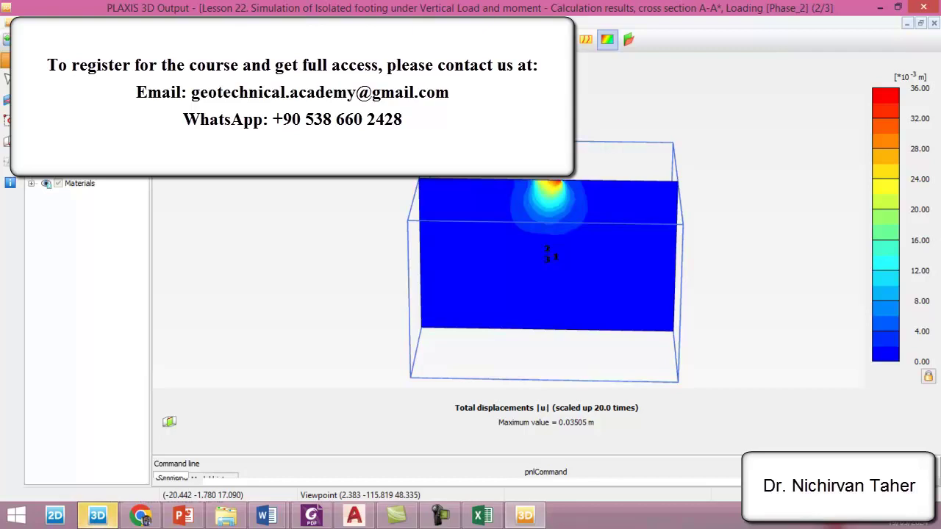
- Create a chart for Node 17 plotting ΣMstage on the x-axis against total displacement uz on the y-axis
left_click(135, 324)
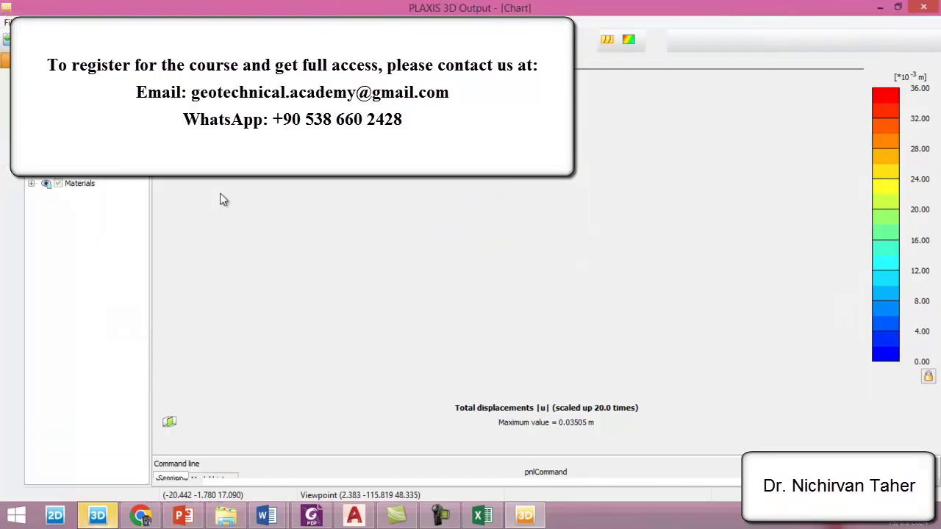
left_click(219, 180)
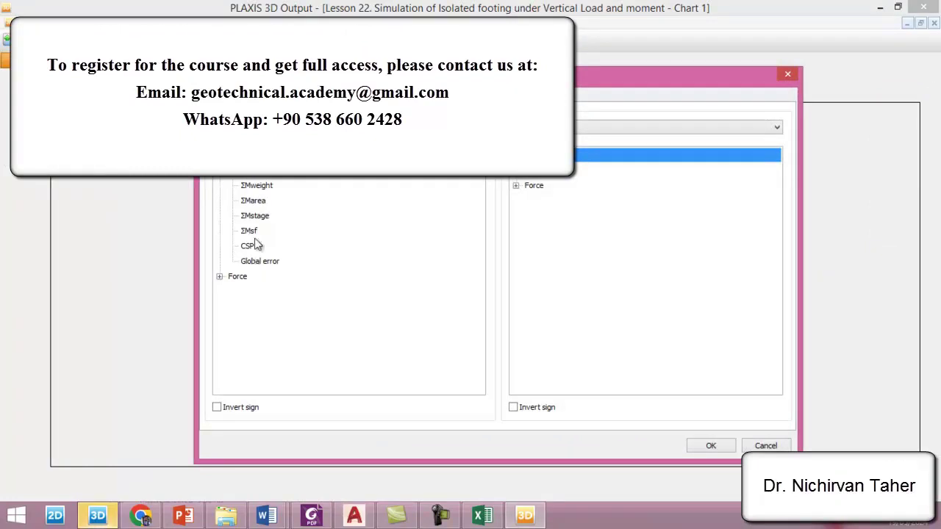
left_click(260, 219)
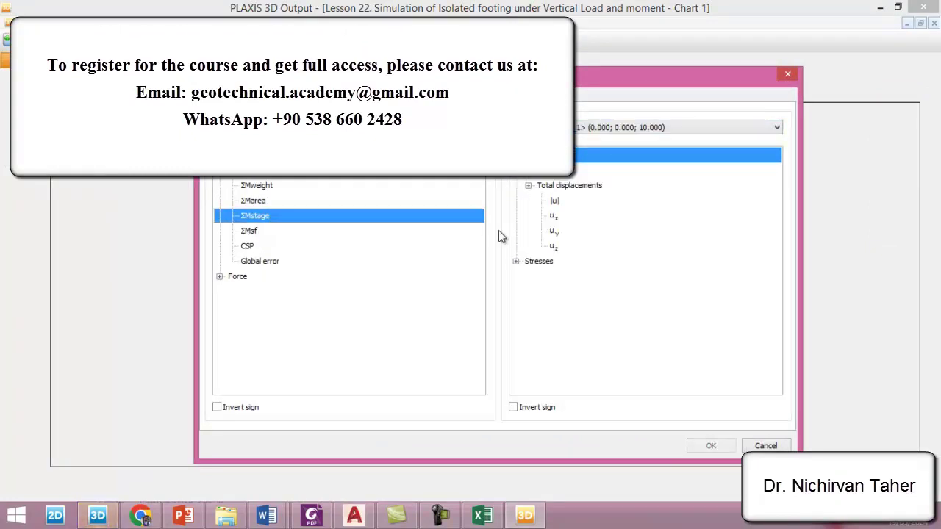
left_click(554, 248)
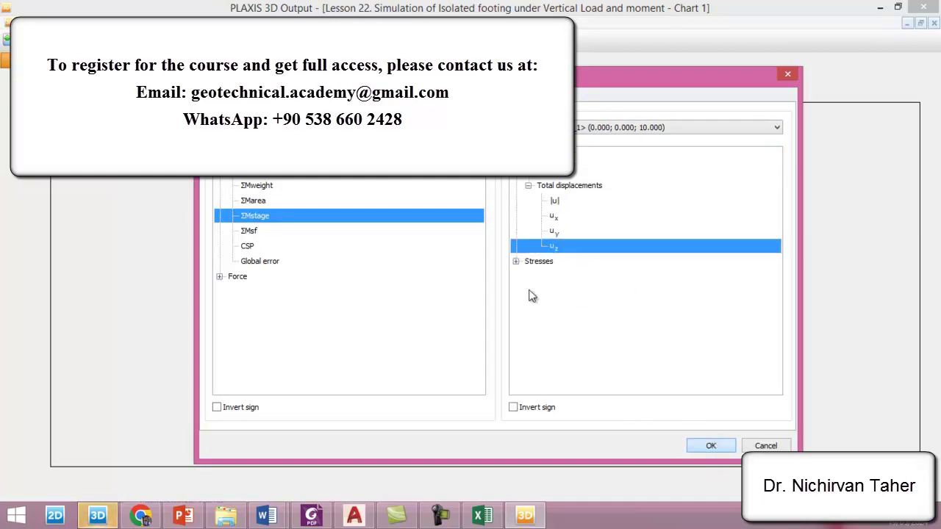
key("Return")
- Limit the Node 17 curve to the Loading phase by excluding the Initial phase and the Footing phase
right_click(442, 262)
left_click(477, 334)
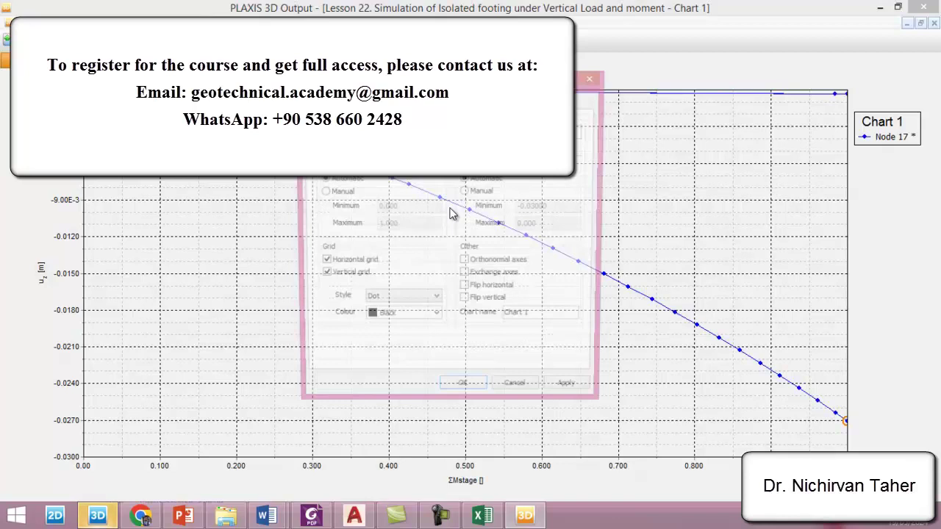
left_click(345, 94)
left_click(566, 158)
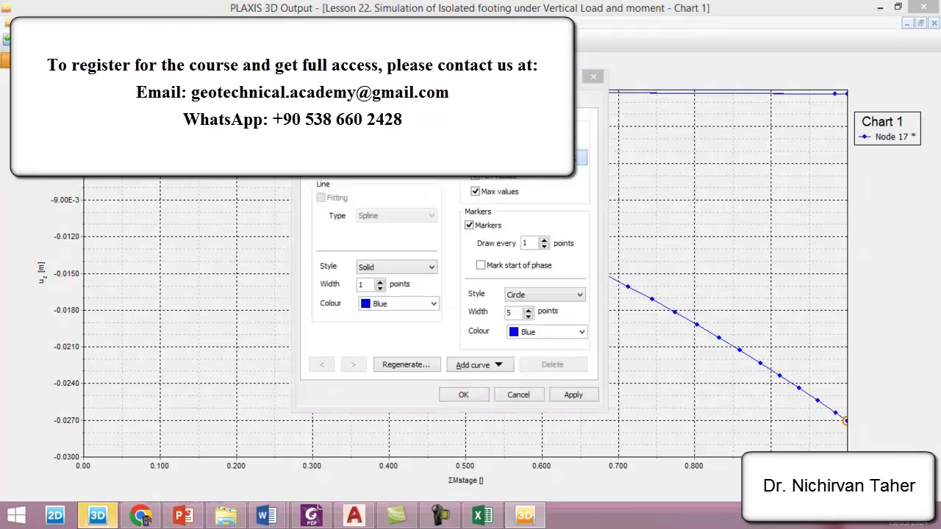
left_click(309, 187)
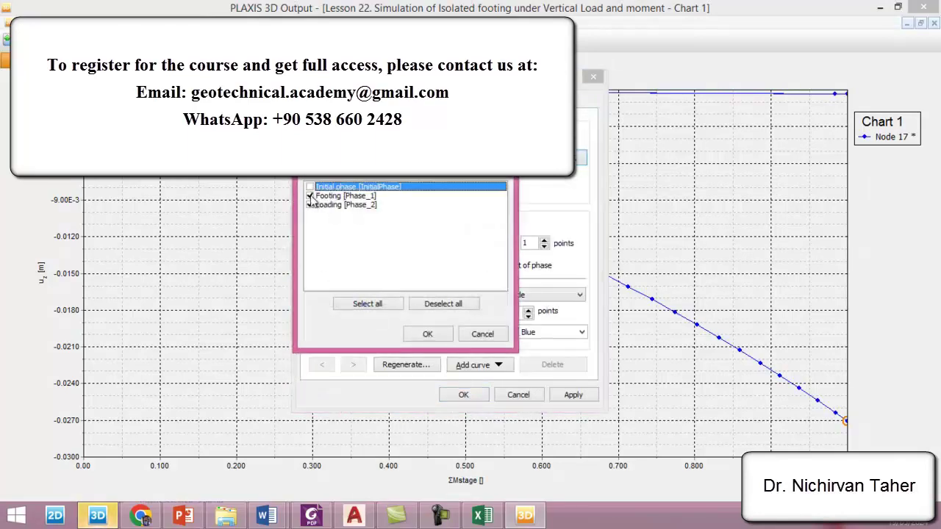
left_click(310, 195)
left_click(430, 336)
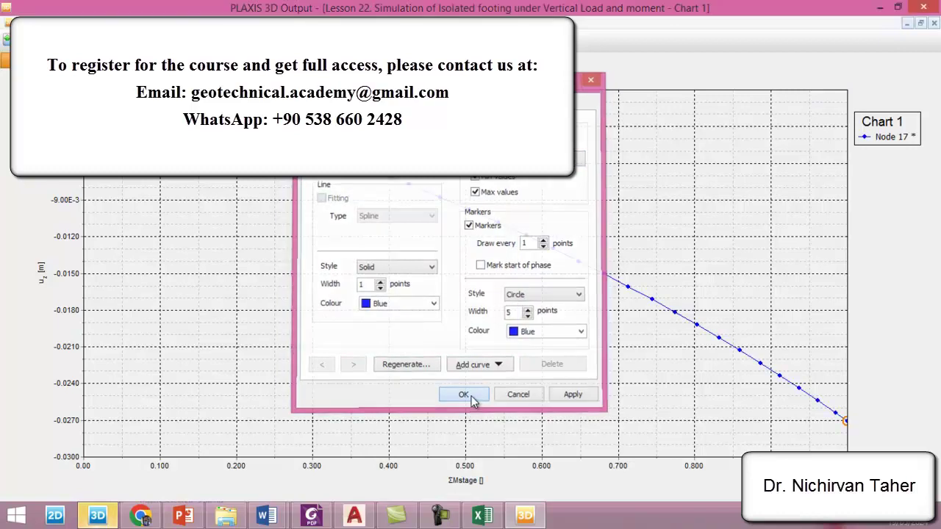
left_click(471, 396)
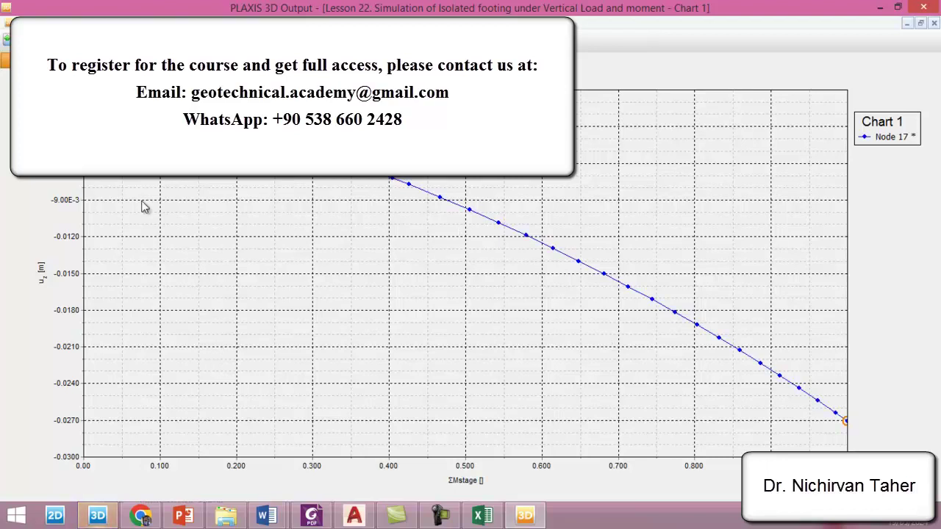
- Switch to the Lesson 22 workbook in Excel and compare the Qeq Eccenteric and Q+Moment pressure–settlement curves
left_click(482, 515)
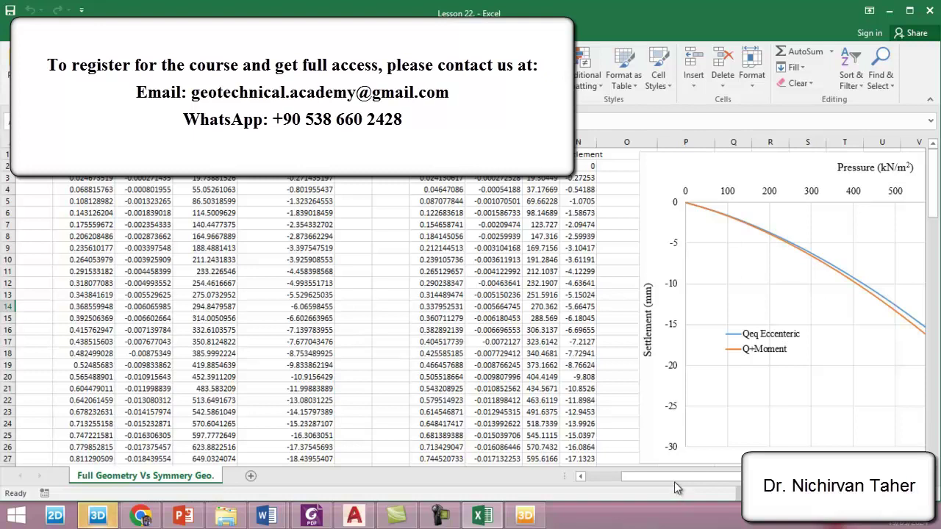
left_click_drag(674, 480, 702, 485)
left_click(844, 351)
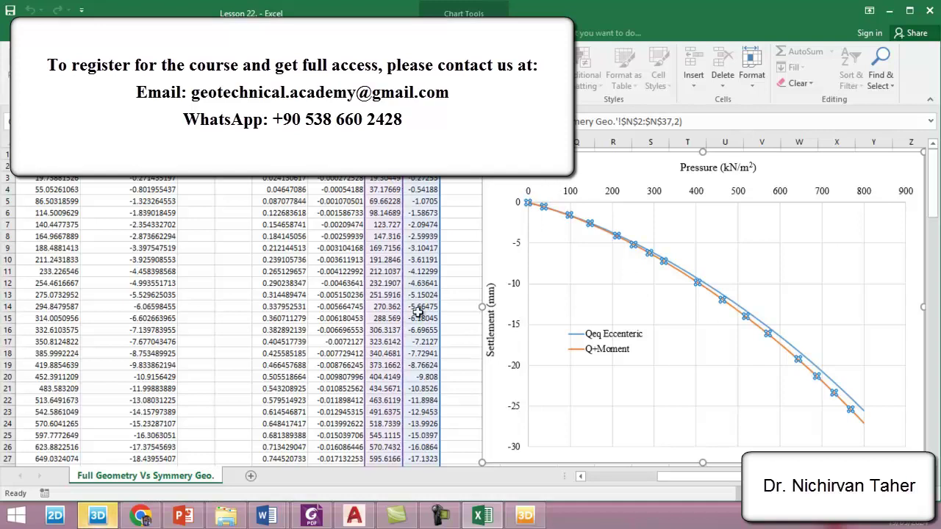
left_click(786, 343)
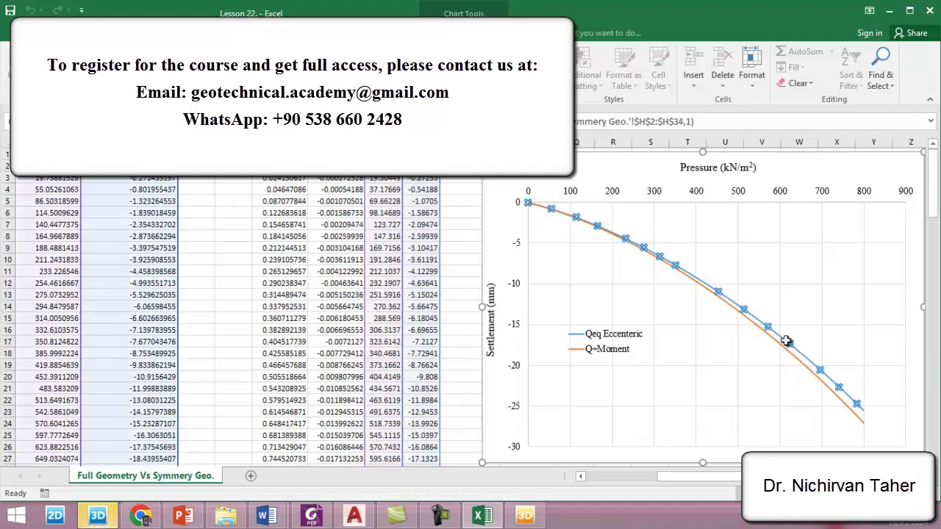
left_click_drag(739, 482, 717, 479)
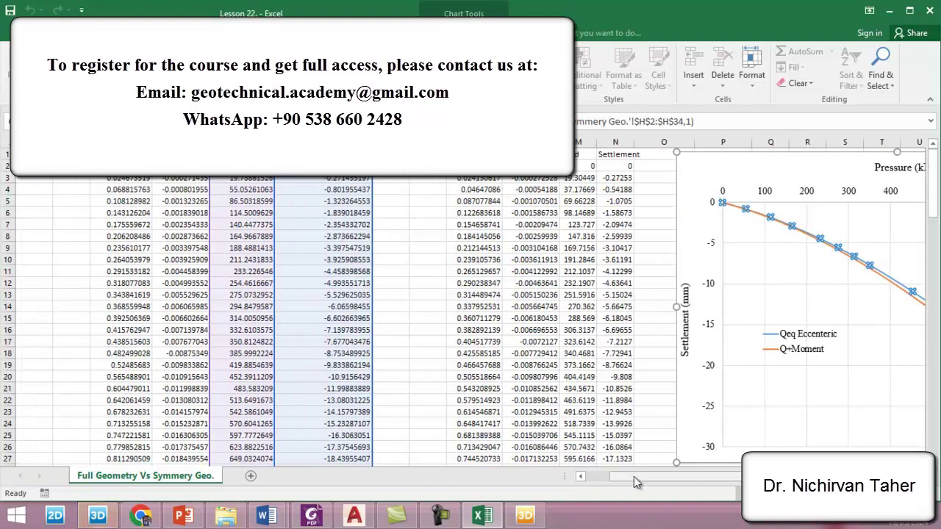
left_click_drag(634, 478, 698, 480)
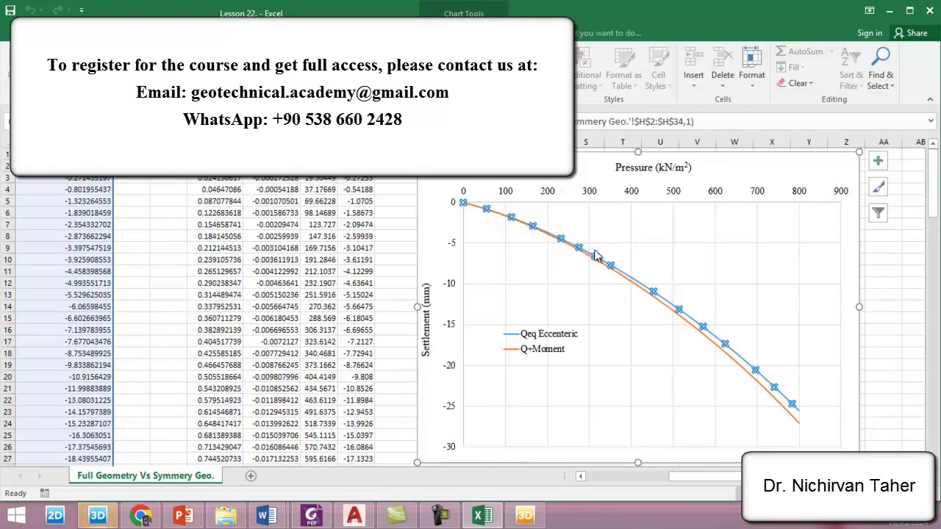
left_click(710, 267)
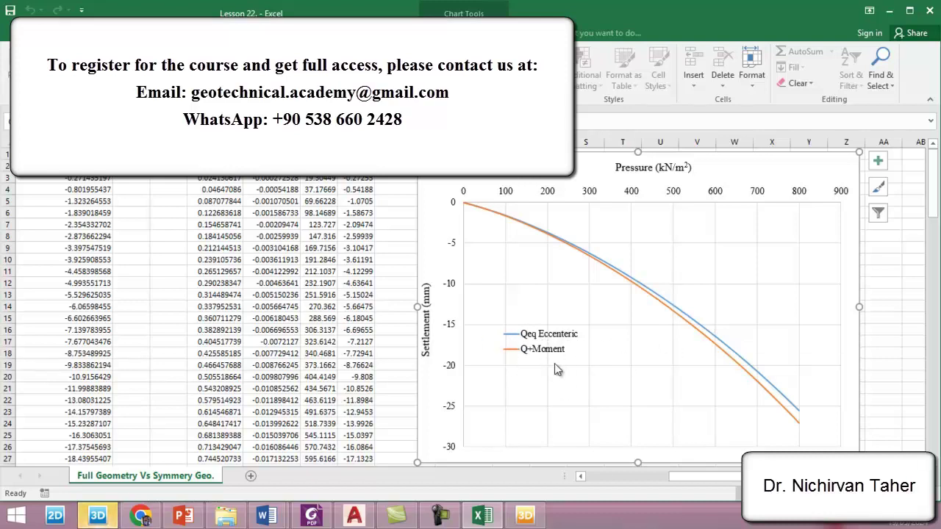
scroll(702, 368, "right", 3)
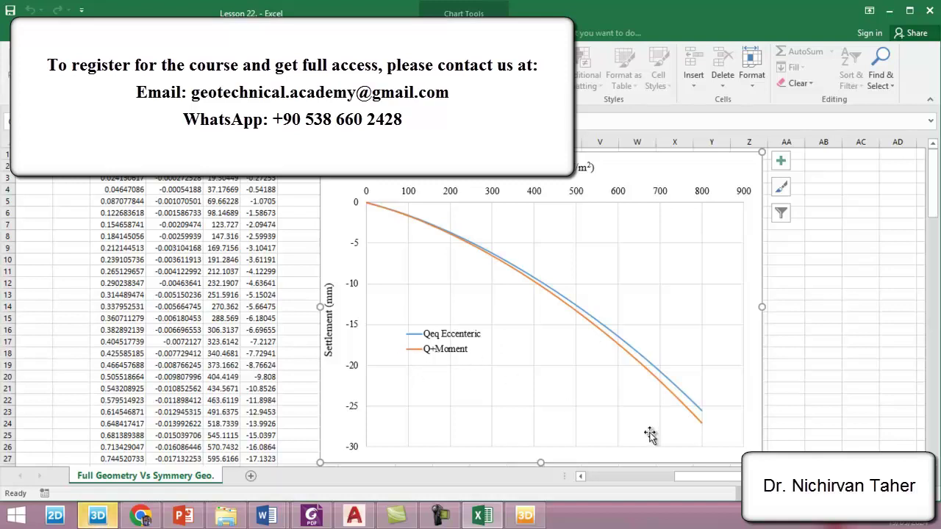
left_click_drag(700, 479, 679, 479)
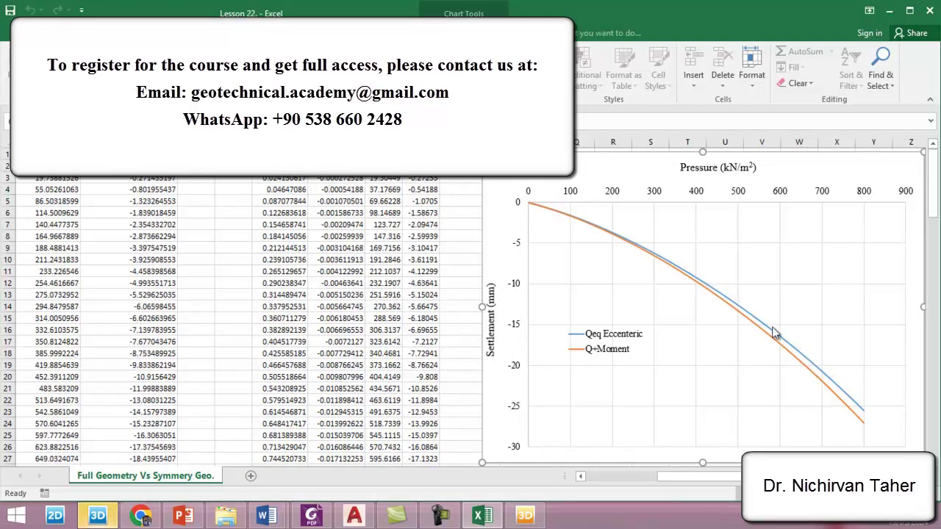
mouse_move(770, 329)
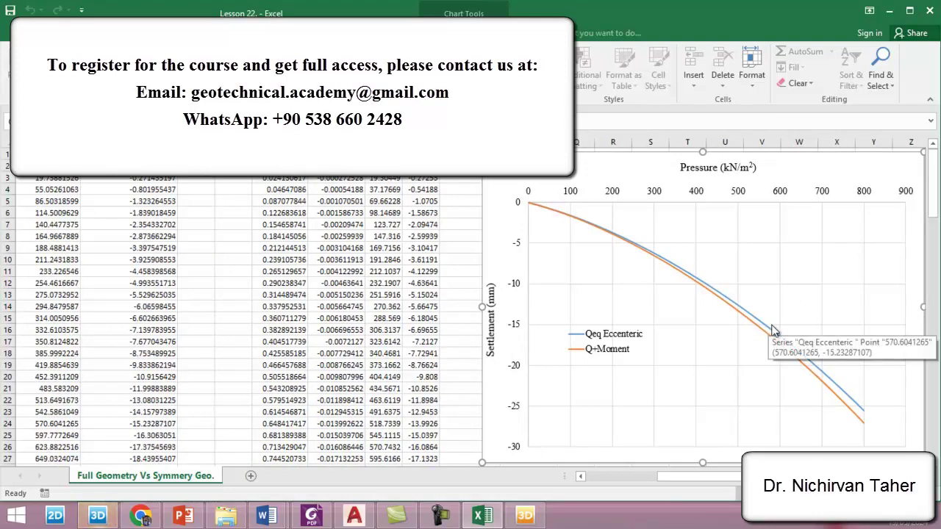